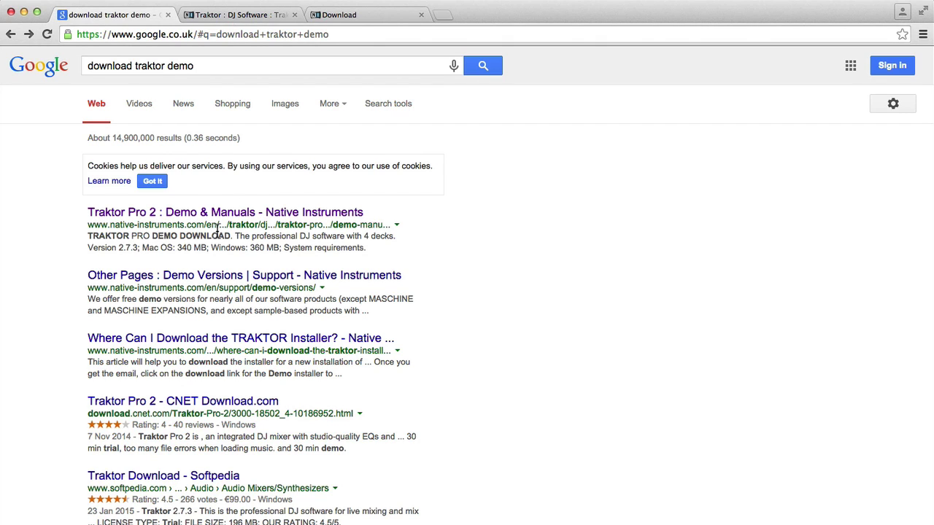
- Highlight the top Traktor Pro 2 demo search result, then switch to the Traktor demo download page
{"action": "left_click_drag", "start_coordinate": [217, 234], "coordinate": [215, 180]}
{"action": "left_click", "coordinate": [253, 16]}
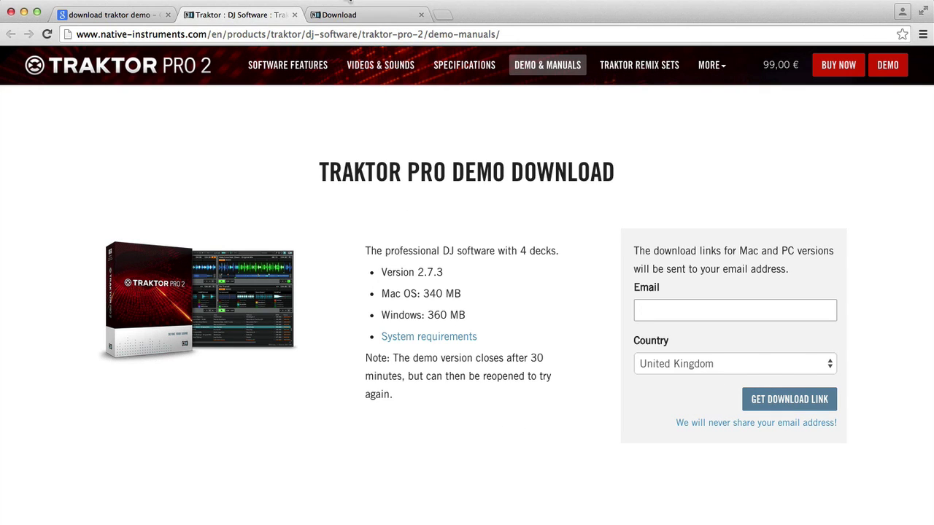
- Switch to the Native Instruments page listing the Mac and PC Traktor installers
{"action": "left_click", "coordinate": [345, 16]}
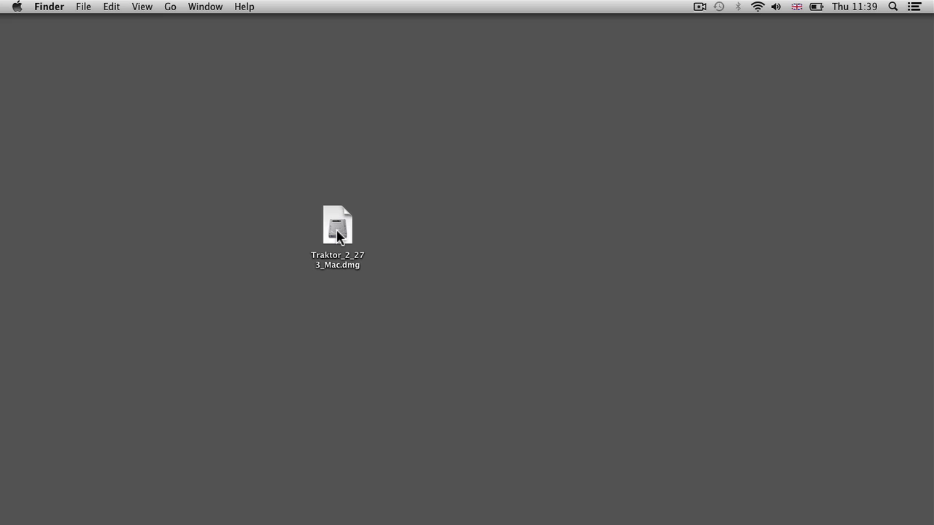
- Mount Traktor_2_273_Mac.dmg and launch 'Traktor 2 2.7.3 Installer Mac.pkg' from it
{"action": "double_click", "coordinate": [337, 232]}
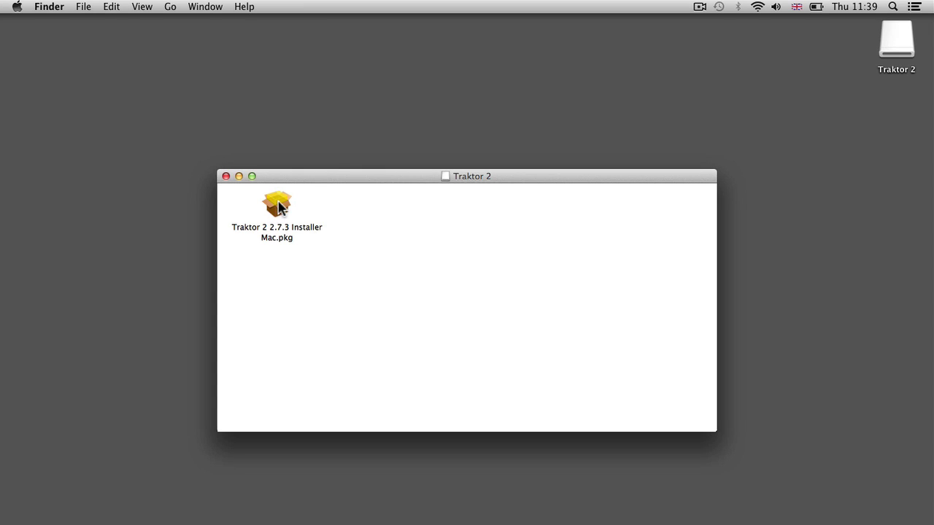
{"action": "double_click", "coordinate": [278, 204]}
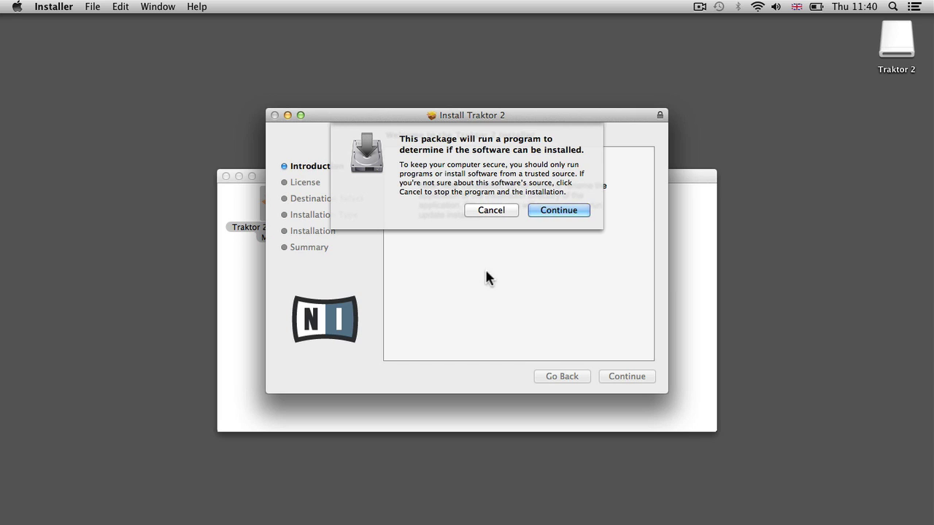
- Install Traktor 2 on Macintosh HD, authorising with the account password, then close the installer
{"action": "left_click", "coordinate": [558, 209]}
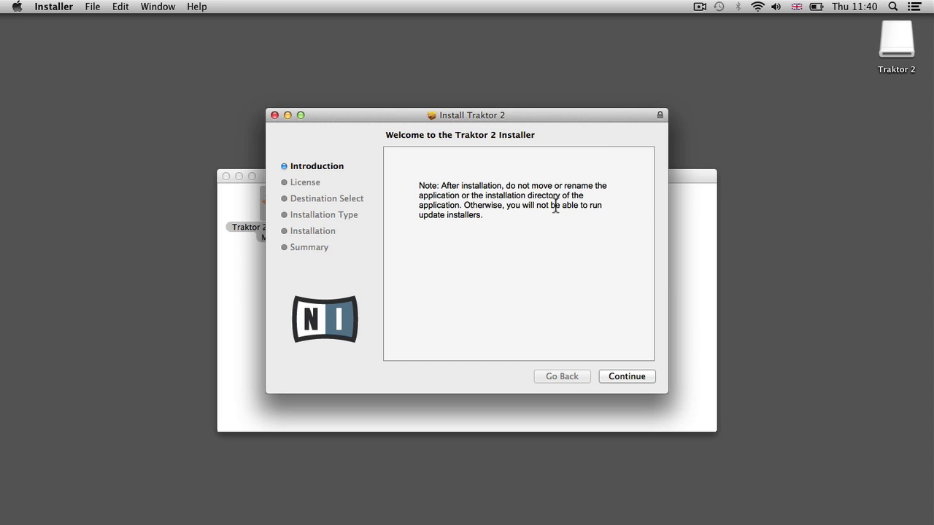
{"action": "left_click", "coordinate": [618, 378]}
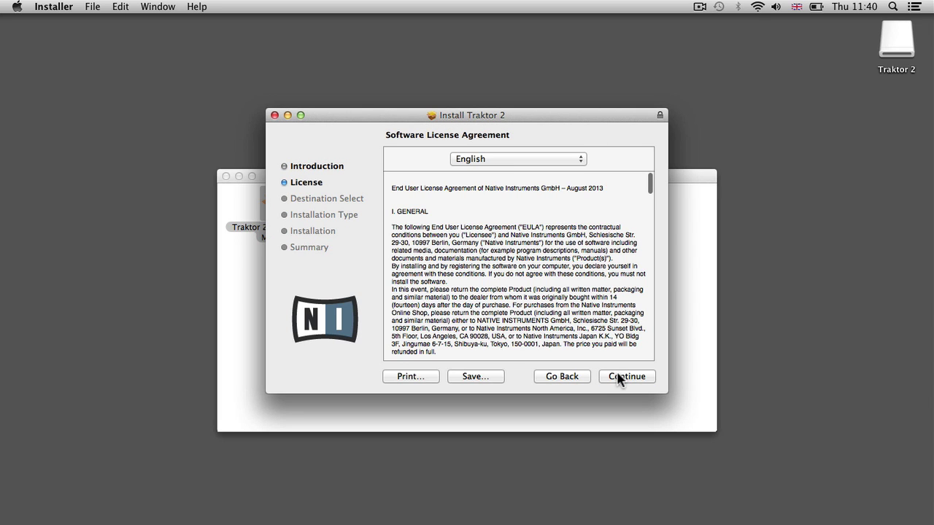
{"action": "left_click", "coordinate": [617, 378]}
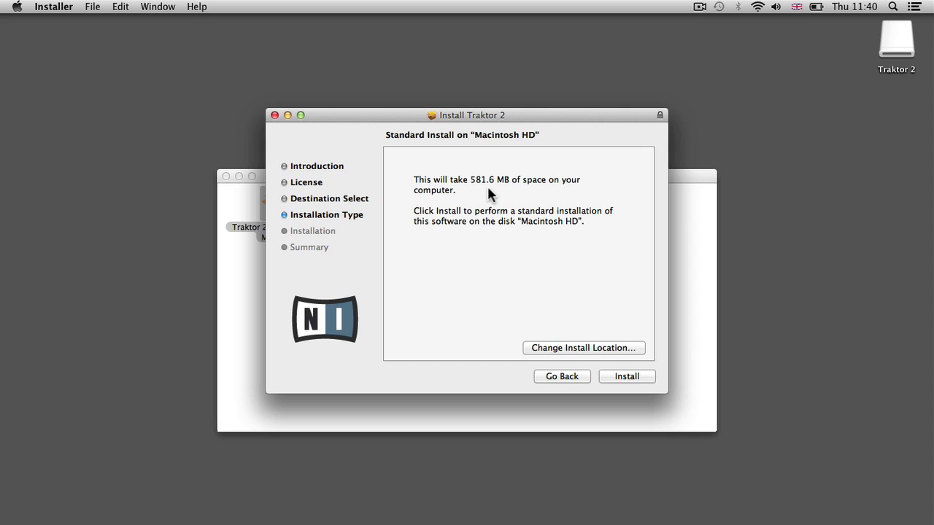
{"action": "left_click", "coordinate": [625, 375]}
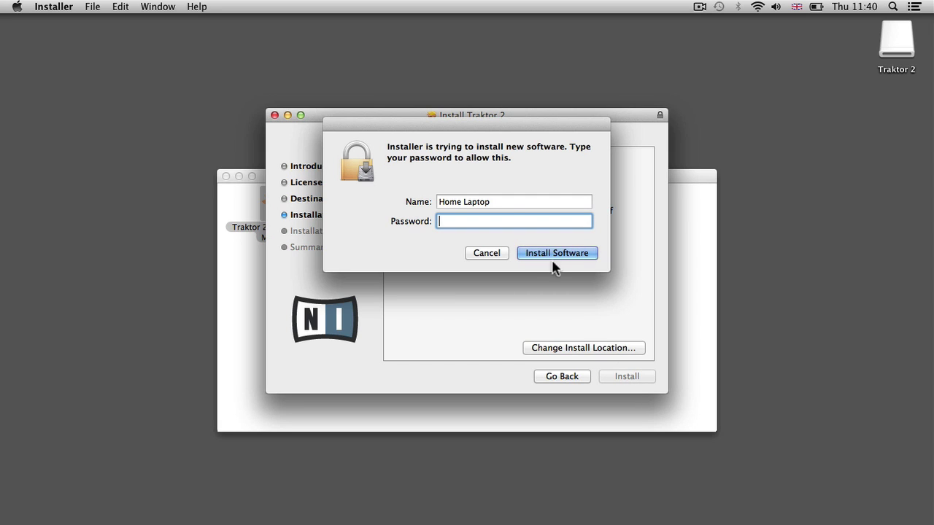
{"action": "left_click", "coordinate": [565, 251]}
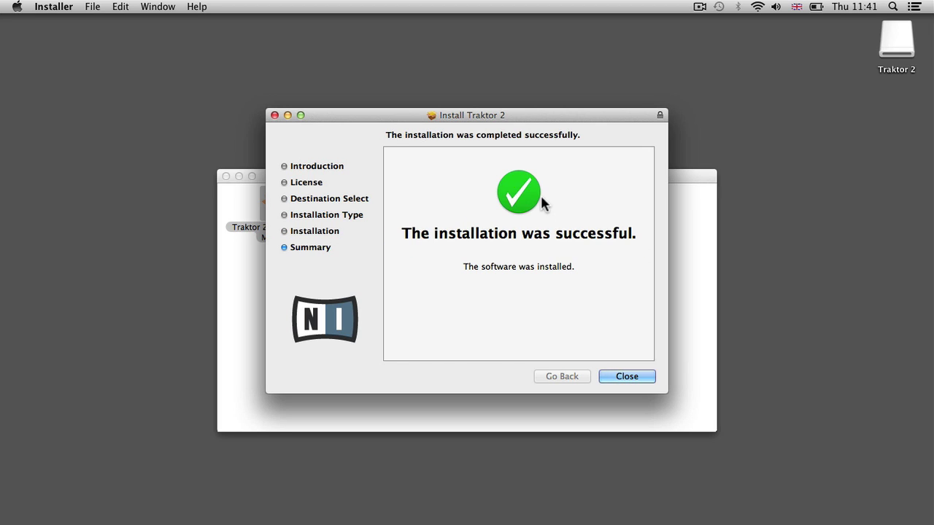
{"action": "left_click", "coordinate": [639, 379]}
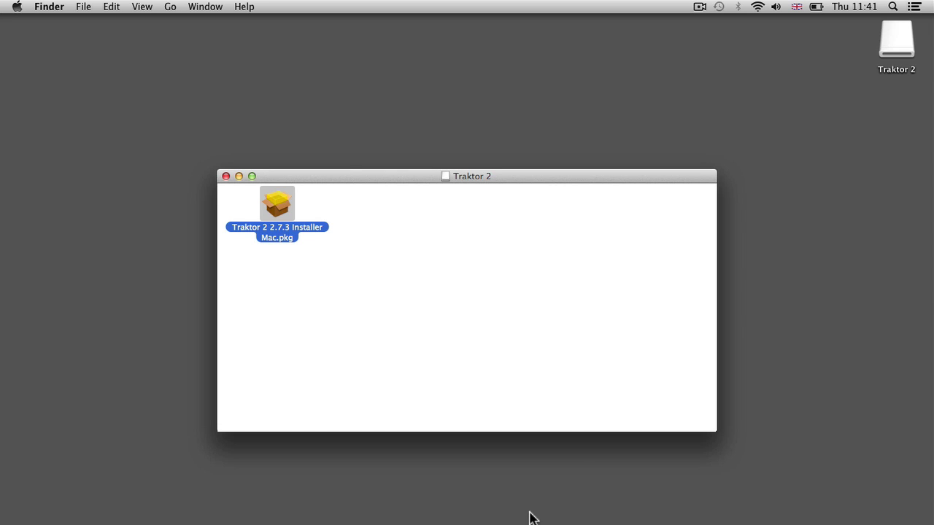
- Search Spotlight for 'trak' and launch Traktor from the top hit
{"action": "key", "text": "super+space"}
{"action": "type", "text": "trak"}
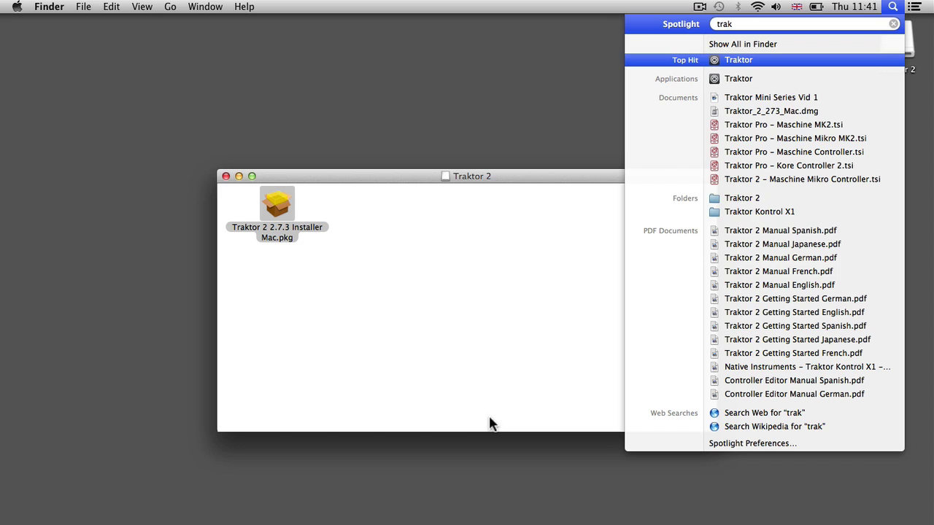
{"action": "left_click", "coordinate": [752, 63]}
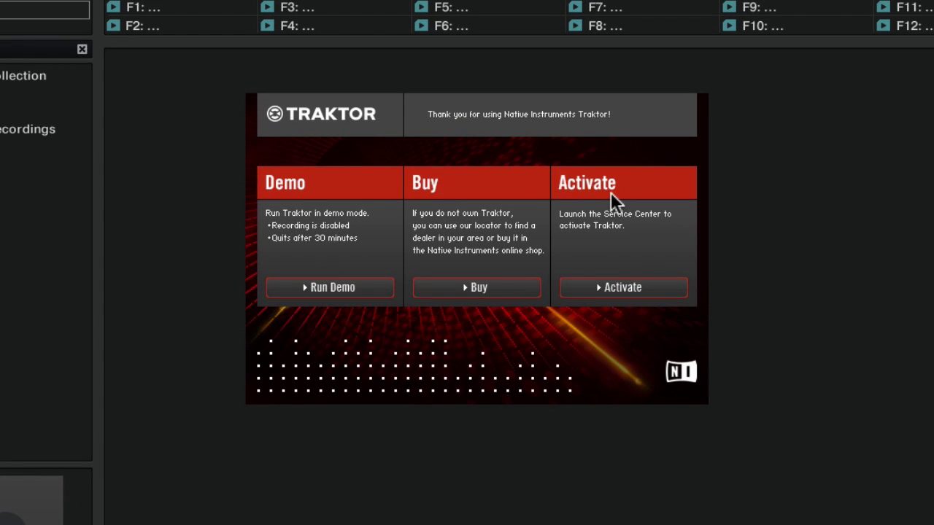
- Choose Run Demo to start Traktor without activating it
{"action": "left_click", "coordinate": [352, 287]}
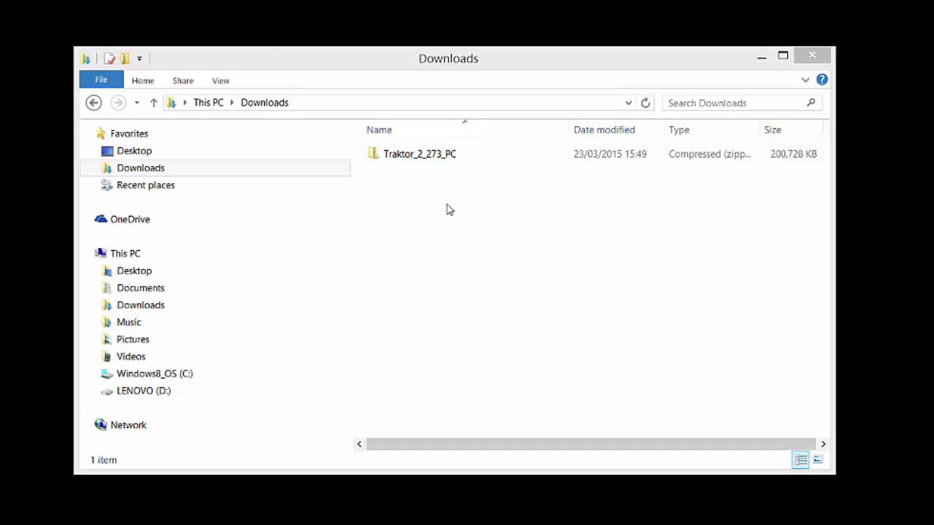
- Open the Traktor_2_273_PC archive in Downloads and run 'Traktor 2 2.7.3 Setup PC'
{"action": "left_click", "coordinate": [410, 158]}
{"action": "double_click", "coordinate": [410, 158]}
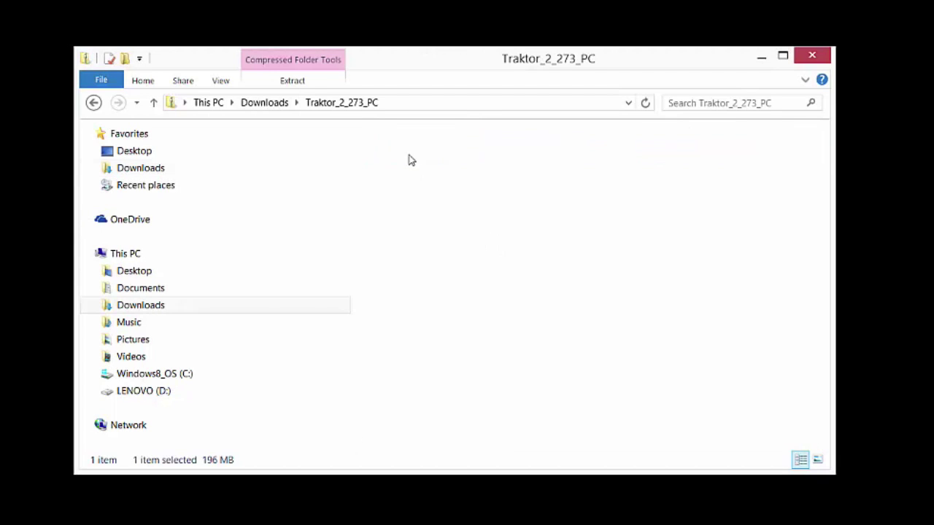
{"action": "left_click", "coordinate": [410, 158]}
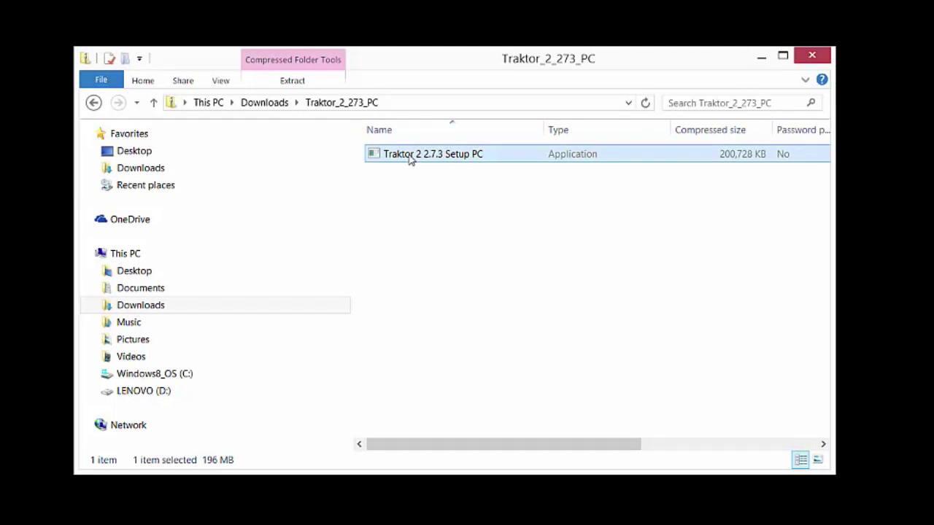
{"action": "double_click", "coordinate": [410, 157]}
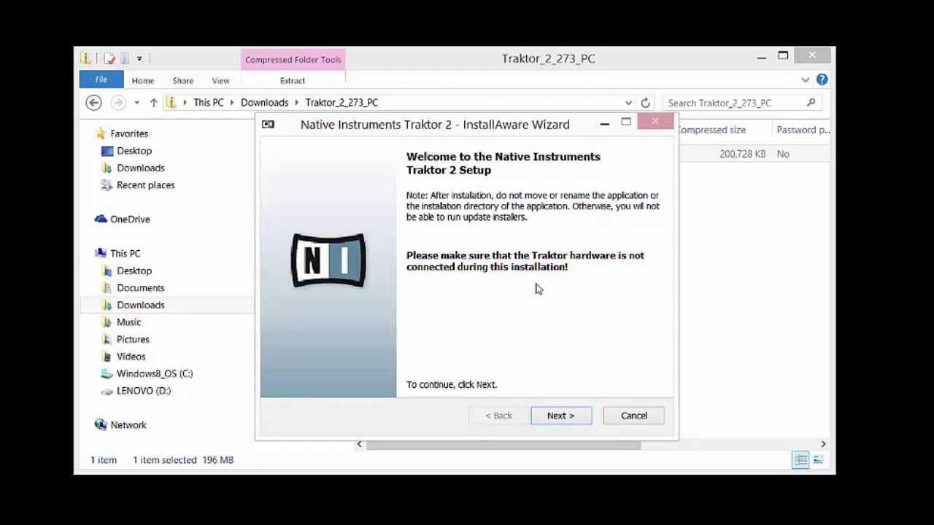
- Install Traktor 2 with an English licence, Basic Installation and C:\Program Files\Native Instruments\Traktor 2
{"action": "left_click", "coordinate": [561, 416]}
{"action": "left_click", "coordinate": [564, 421]}
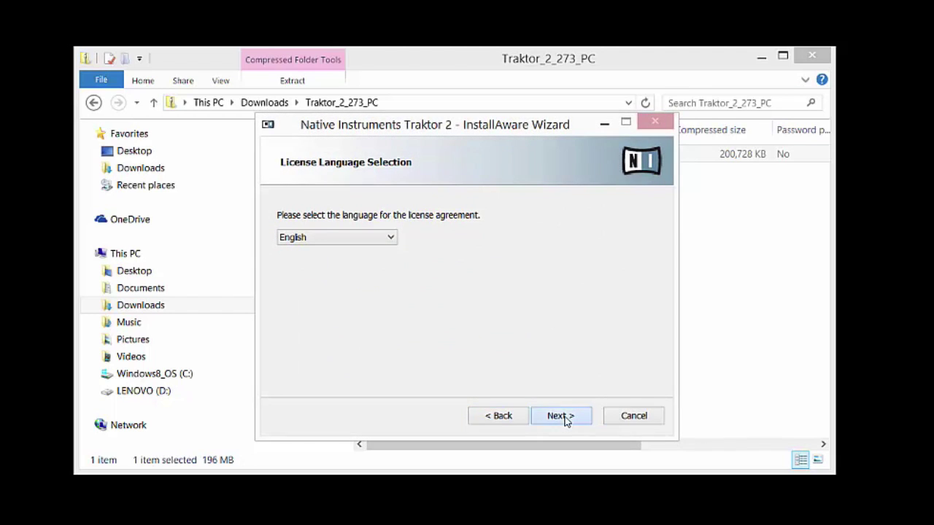
{"action": "left_click", "coordinate": [274, 379]}
{"action": "left_click", "coordinate": [566, 418]}
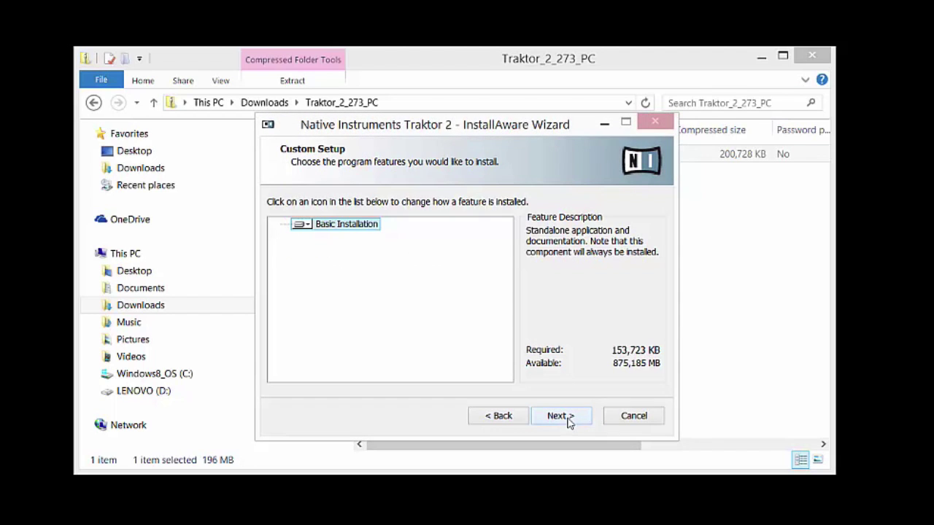
{"action": "left_click", "coordinate": [568, 422]}
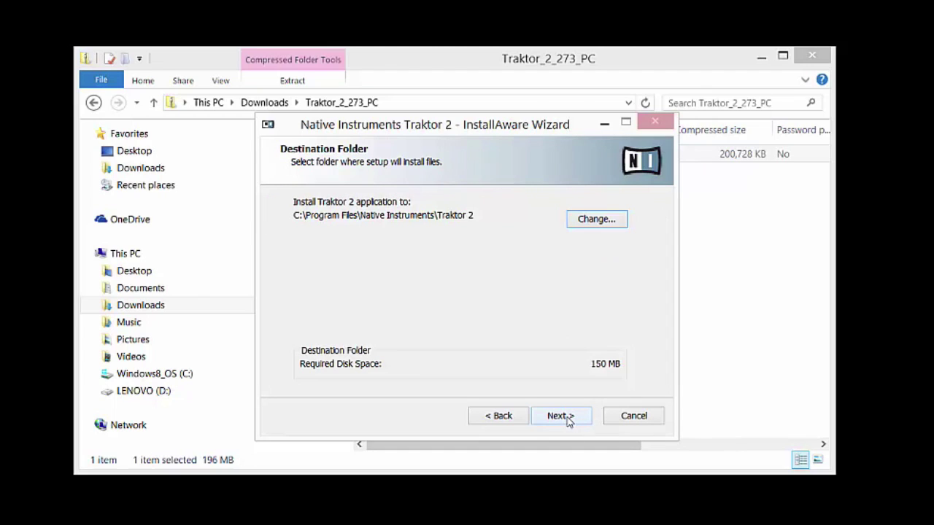
{"action": "left_click", "coordinate": [568, 421]}
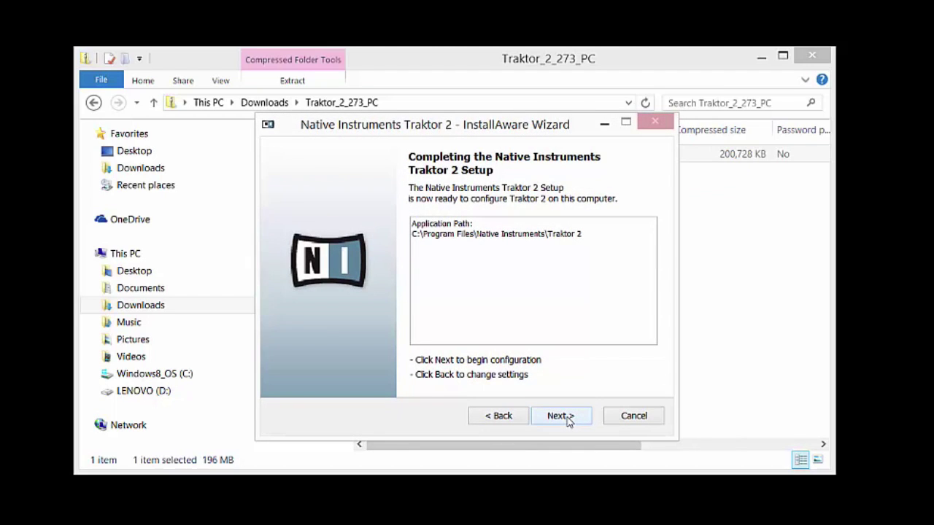
{"action": "left_click", "coordinate": [569, 421]}
{"action": "left_click", "coordinate": [566, 423]}
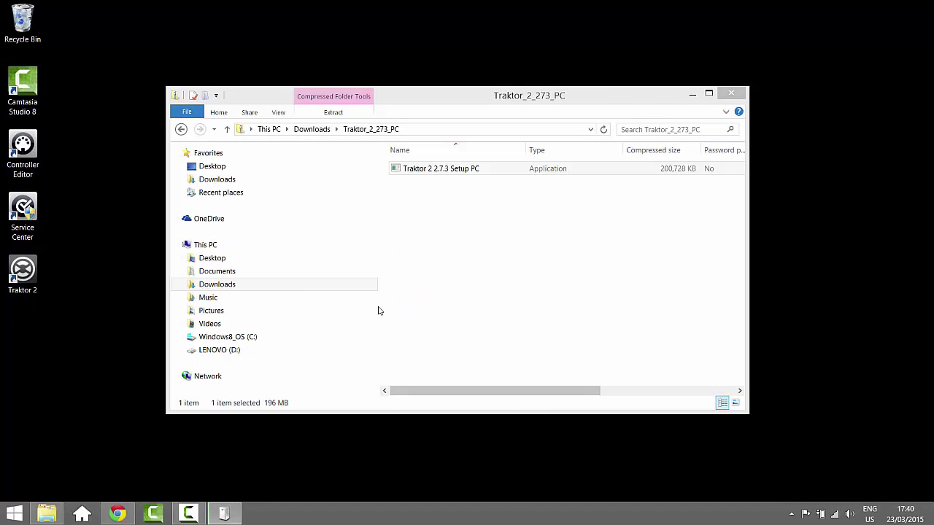
{"action": "left_click", "coordinate": [26, 271]}
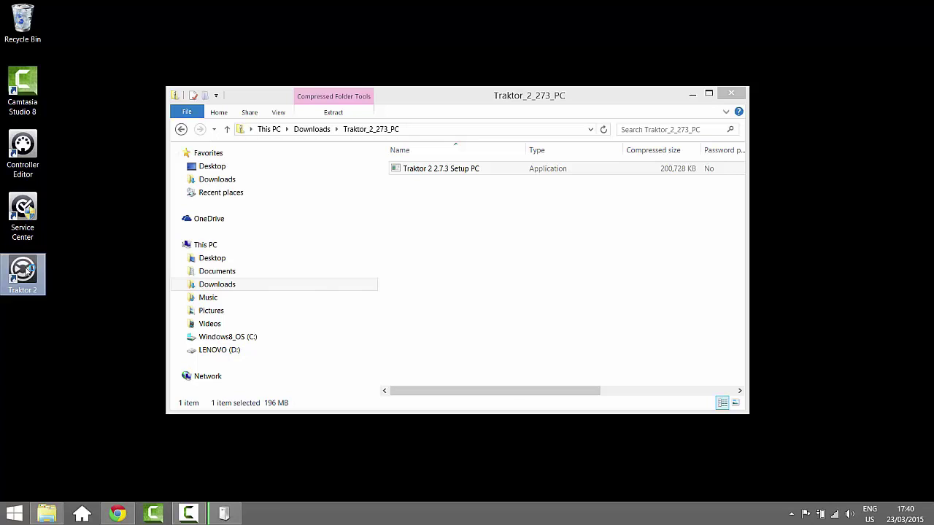
- Launch Traktor Pro 2 from the desktop shortcut and choose Run Demo
{"action": "double_click", "coordinate": [27, 271]}
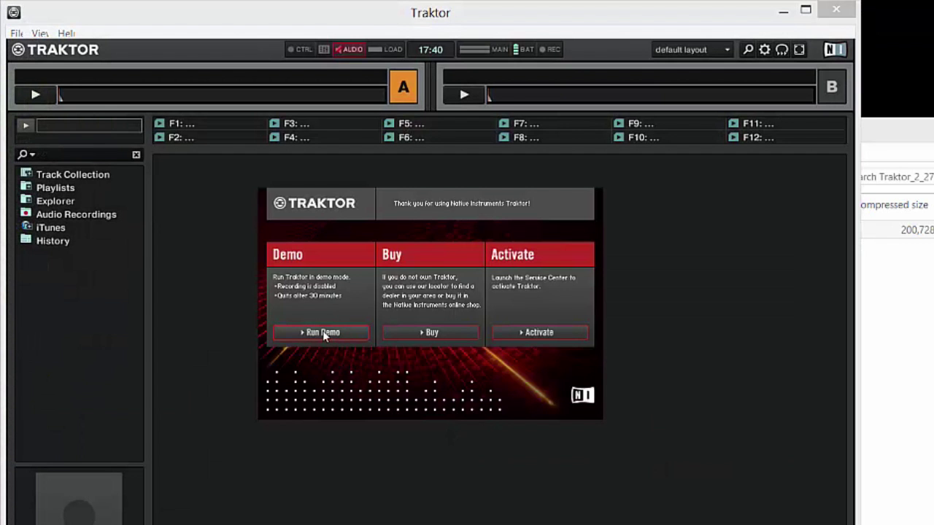
{"action": "left_click", "coordinate": [322, 332]}
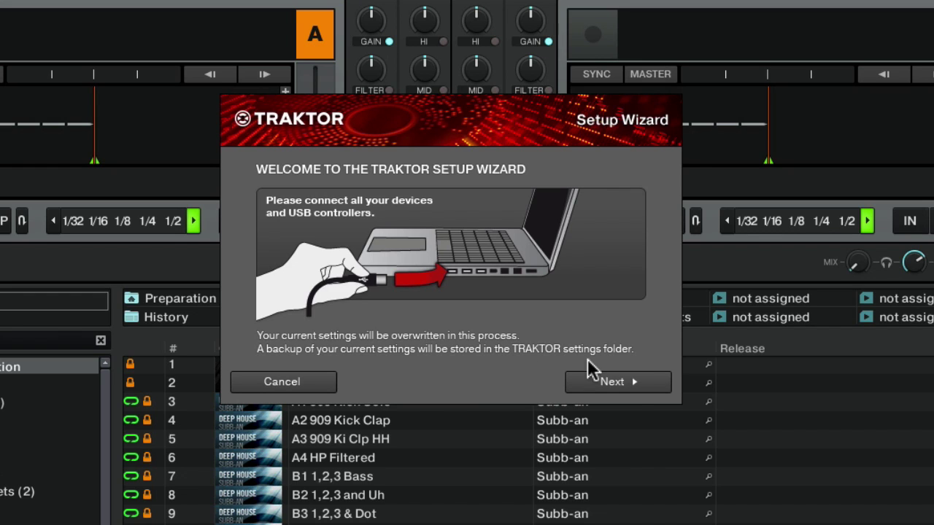
- Complete the Setup Wizard with no controller and the 2 Track Decks setup
{"action": "left_click", "coordinate": [625, 380]}
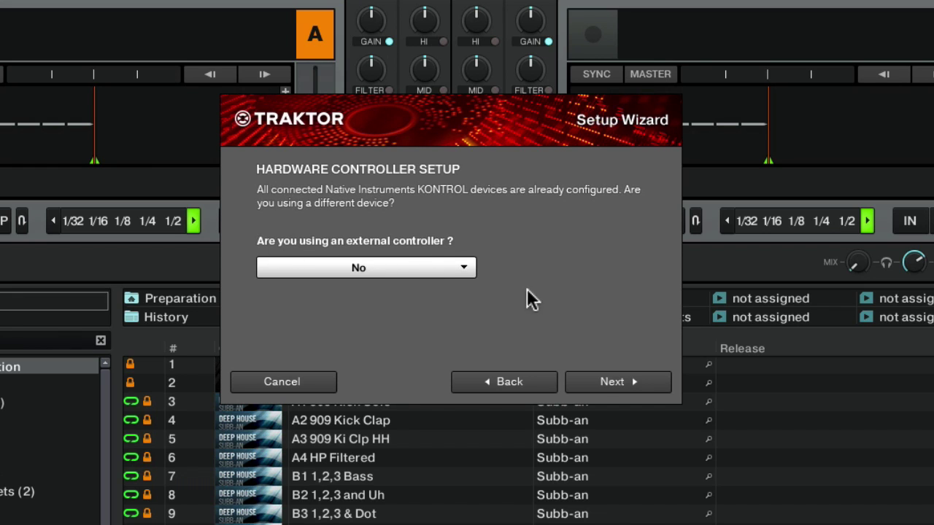
{"action": "left_click", "coordinate": [609, 381]}
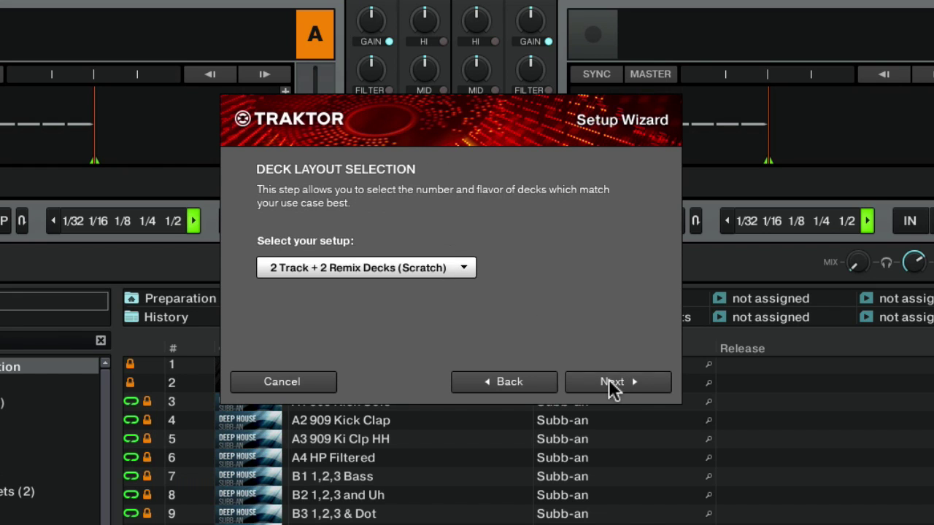
{"action": "left_click", "coordinate": [406, 276]}
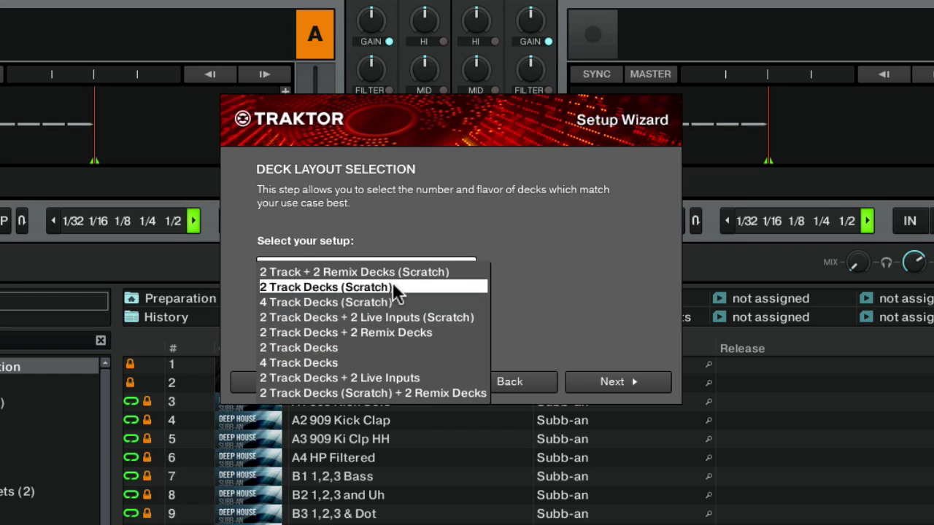
{"action": "left_click", "coordinate": [376, 350]}
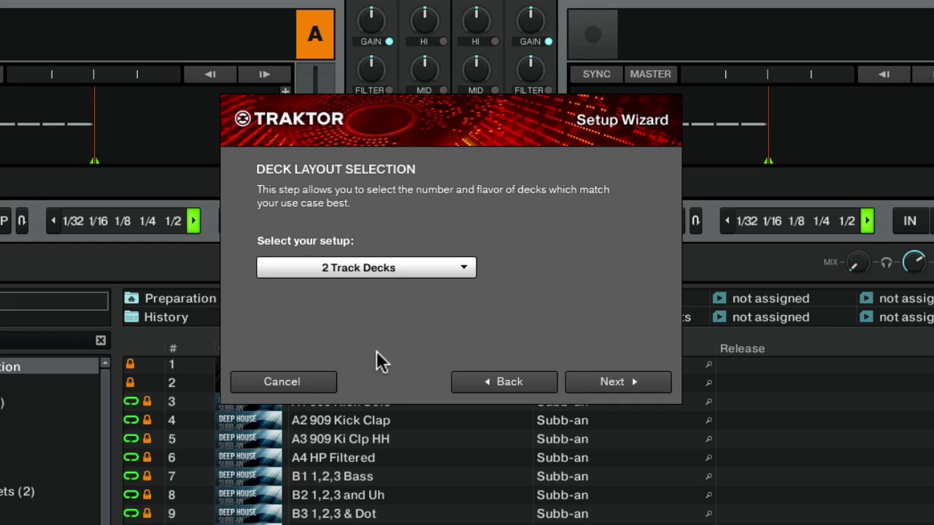
{"action": "left_click", "coordinate": [622, 383]}
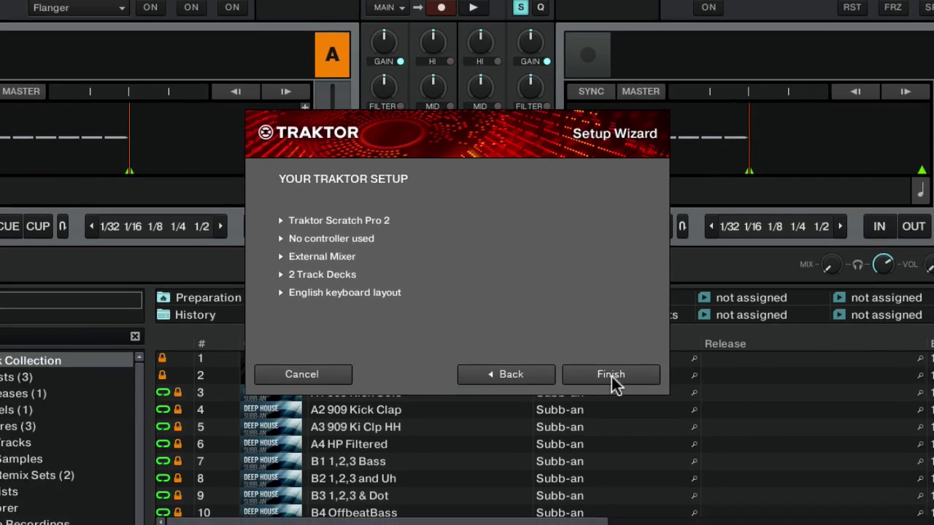
{"action": "left_click", "coordinate": [618, 382]}
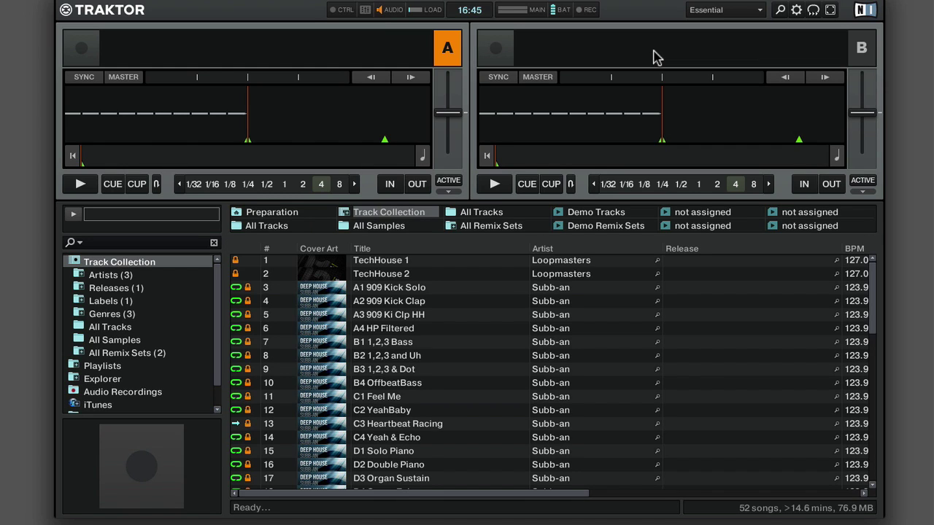
- Change the screen layout from Essential to Mixer, placing the FX units and channel mixer between the decks
{"action": "left_click", "coordinate": [724, 14]}
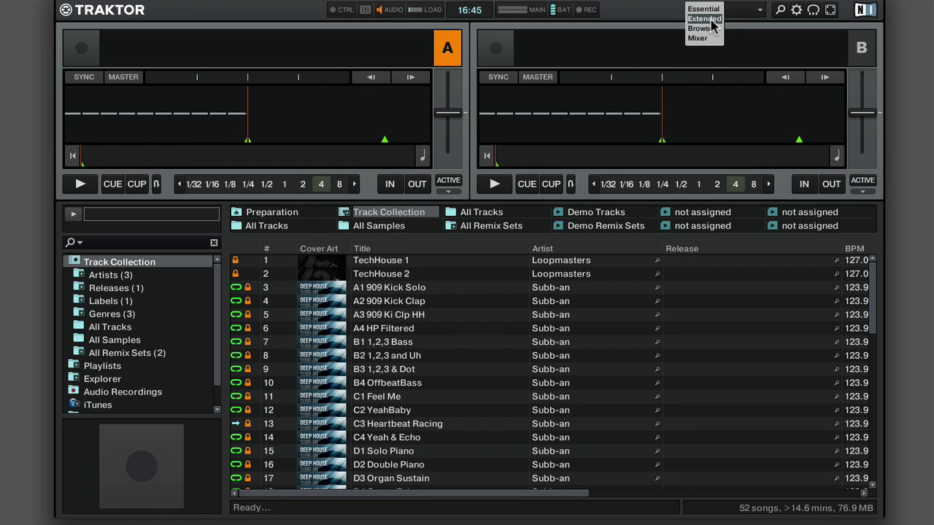
{"action": "left_click", "coordinate": [700, 38]}
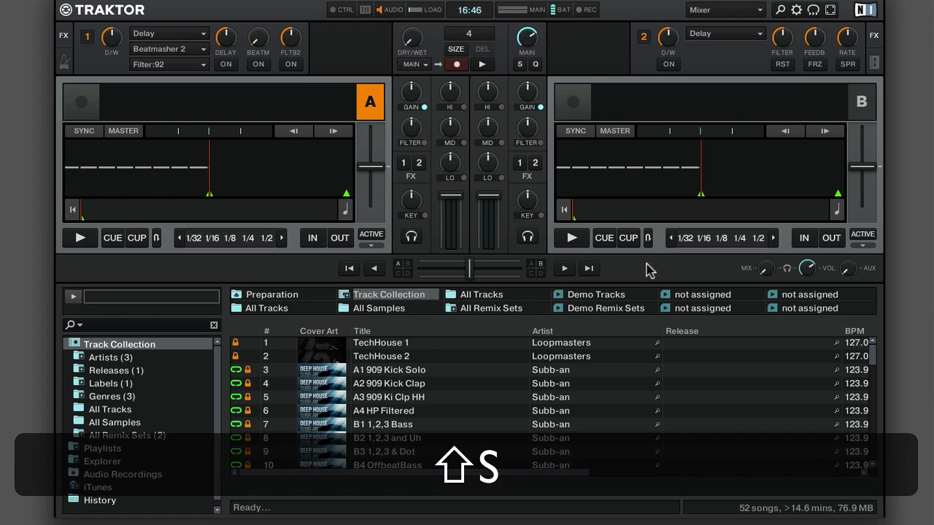
{"action": "key", "text": "super+s"}
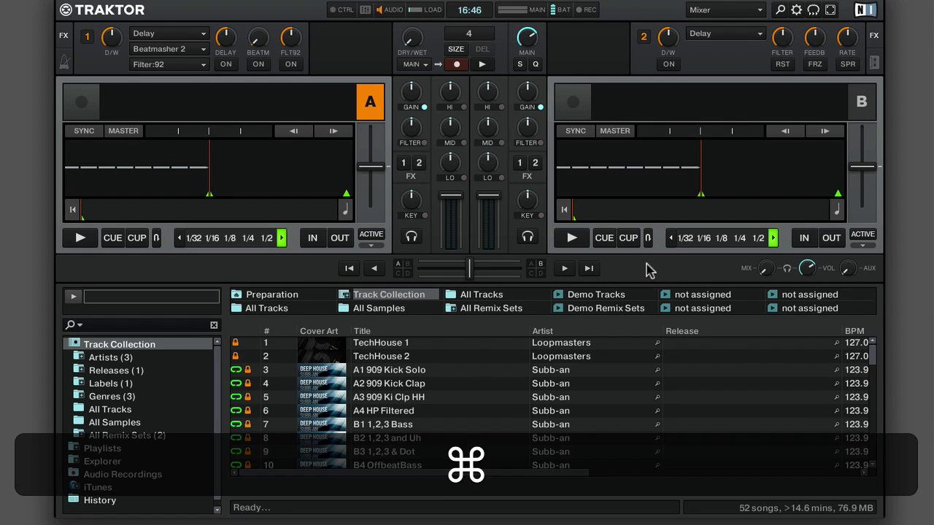
{"action": "key", "text": "super+f"}
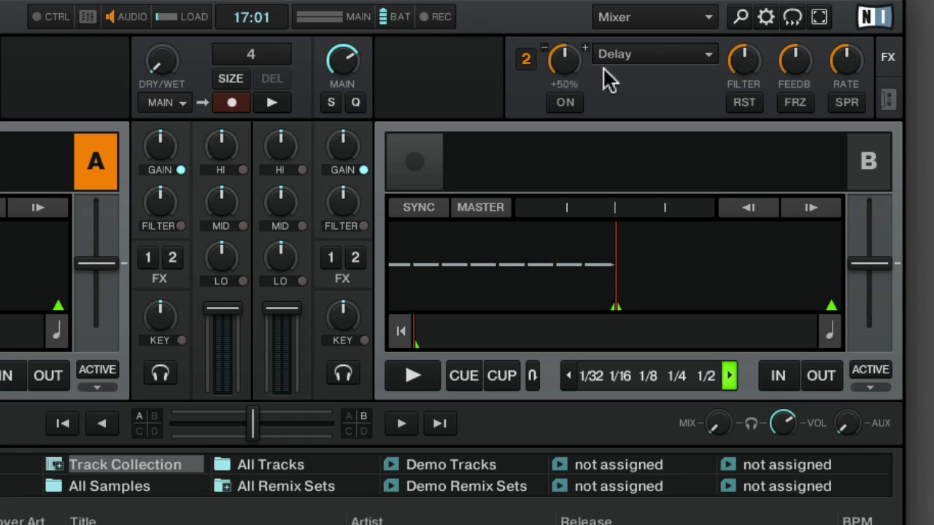
{"action": "left_click", "coordinate": [672, 14]}
{"action": "left_click", "coordinate": [620, 62]}
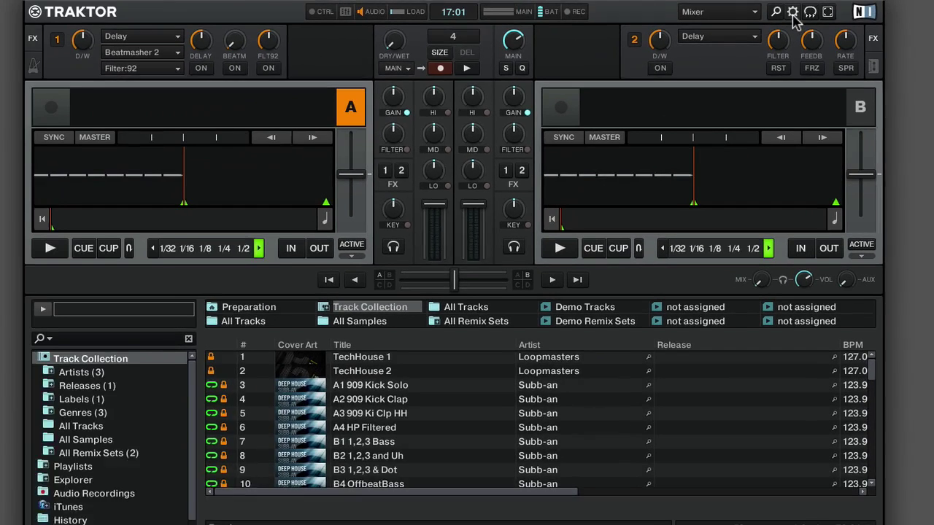
{"action": "left_click", "coordinate": [792, 13]}
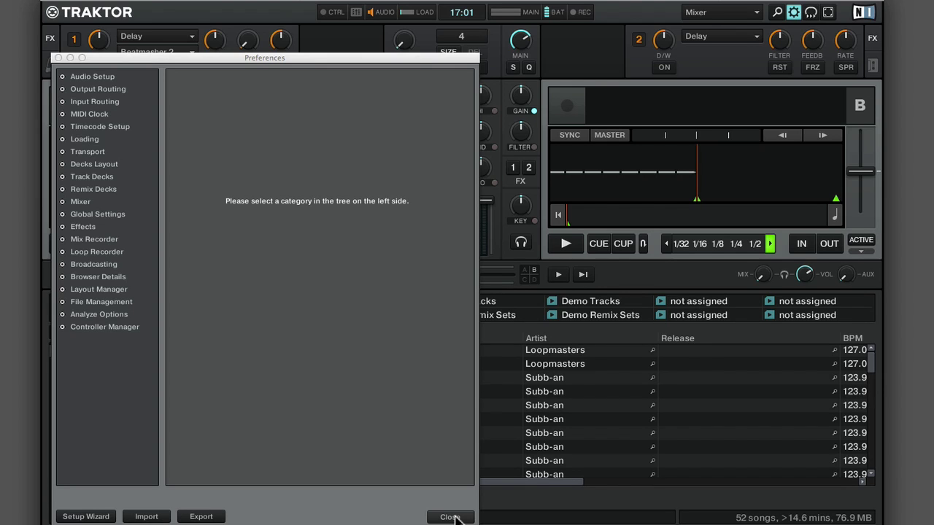
{"action": "left_click", "coordinate": [450, 517]}
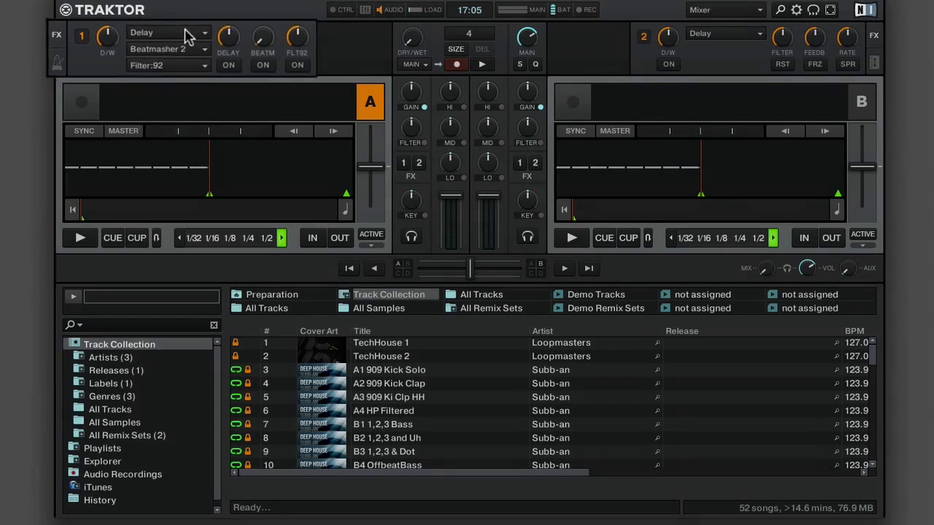
- Keep Delay as FX unit 1's first effect and show the Audio Recorder in place of FX unit 2
{"action": "left_click", "coordinate": [187, 33]}
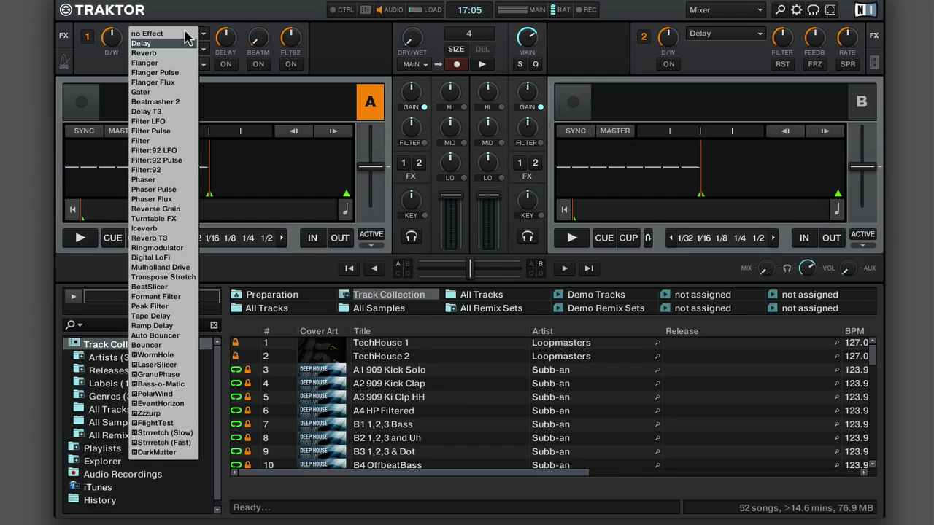
{"action": "left_click", "coordinate": [108, 67]}
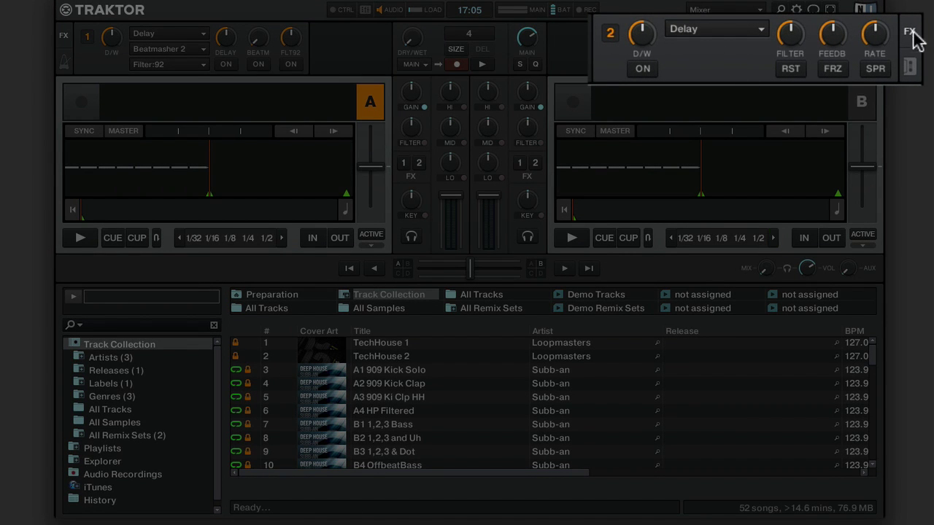
{"action": "left_click", "coordinate": [909, 68]}
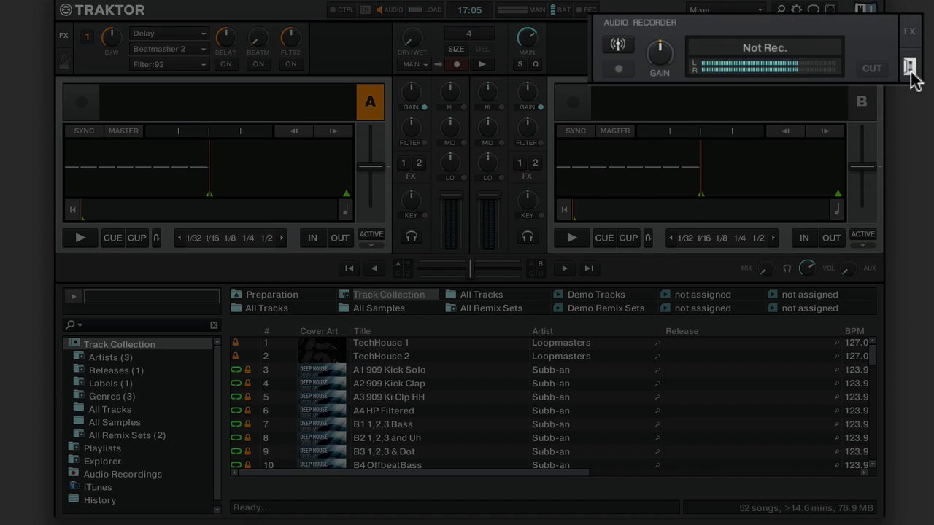
- Restore FX unit 2, keep the loop recorder source on MAIN, and enable snap (S) and quantize (Q)
{"action": "left_click", "coordinate": [907, 32]}
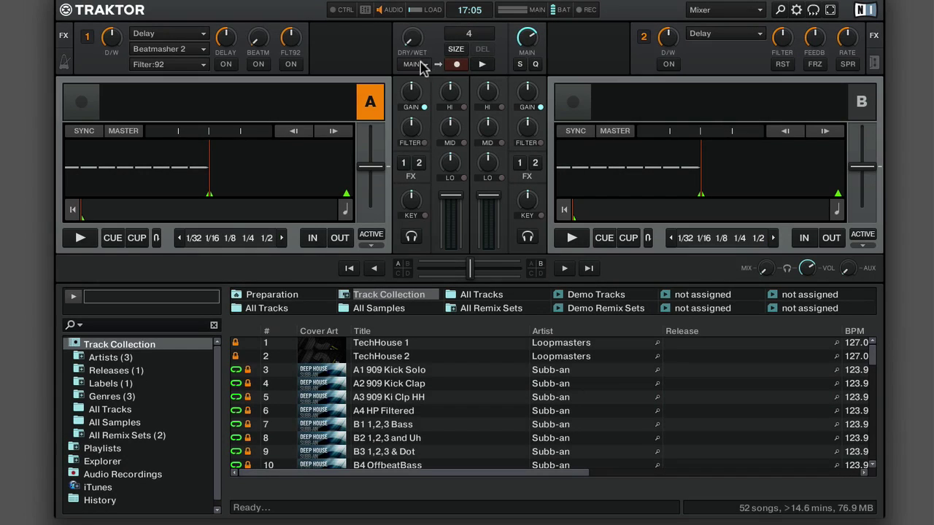
{"action": "left_click", "coordinate": [413, 64]}
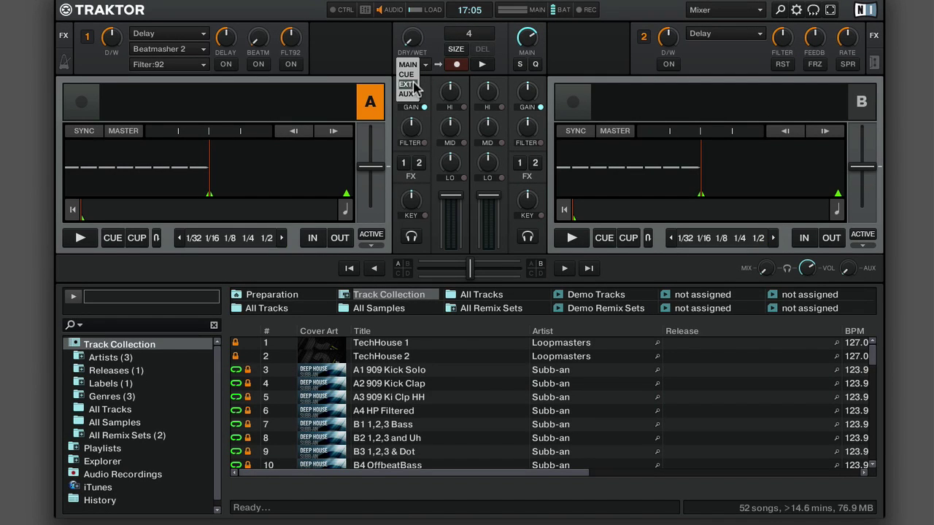
{"action": "left_click", "coordinate": [437, 58]}
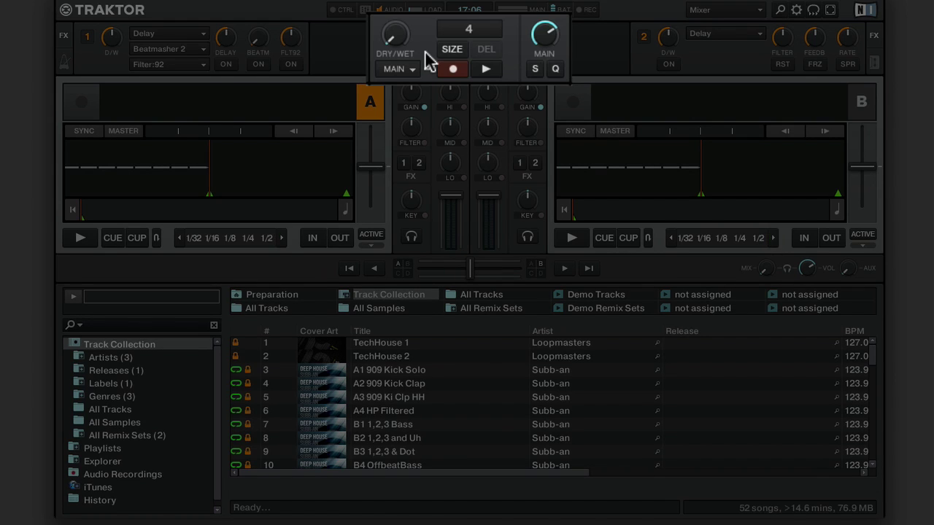
{"action": "left_click", "coordinate": [535, 69]}
{"action": "left_click", "coordinate": [555, 70]}
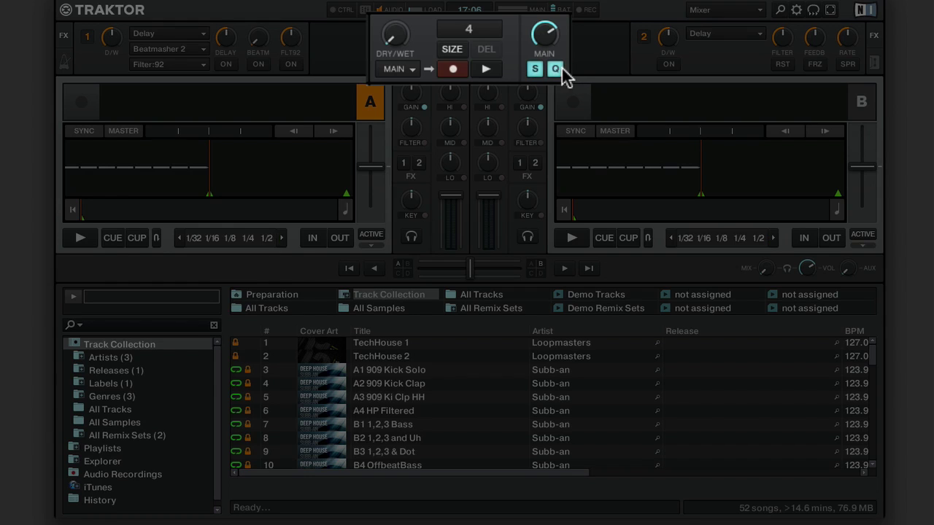